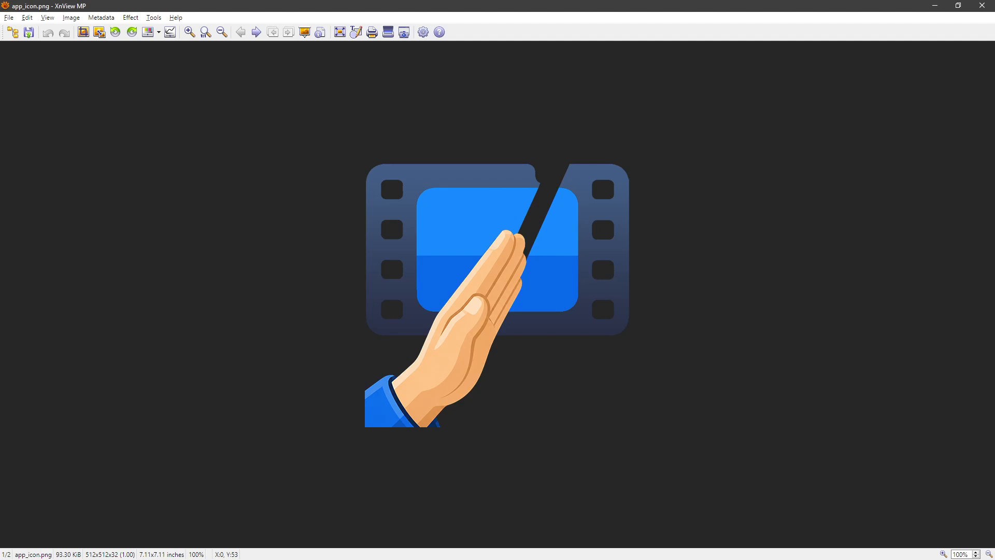
# Switch to Clip Chopper, choose the Fast Copy mode and load Sintel.2010.720p.mkv as the input media.
pyautogui.hotkey('alt', 'Tab')
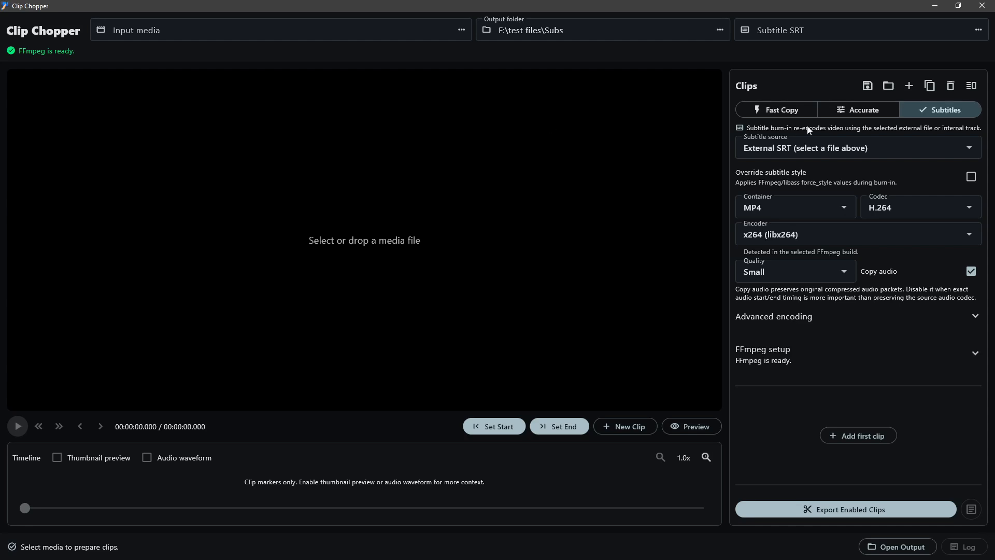
pyautogui.click(749, 114)
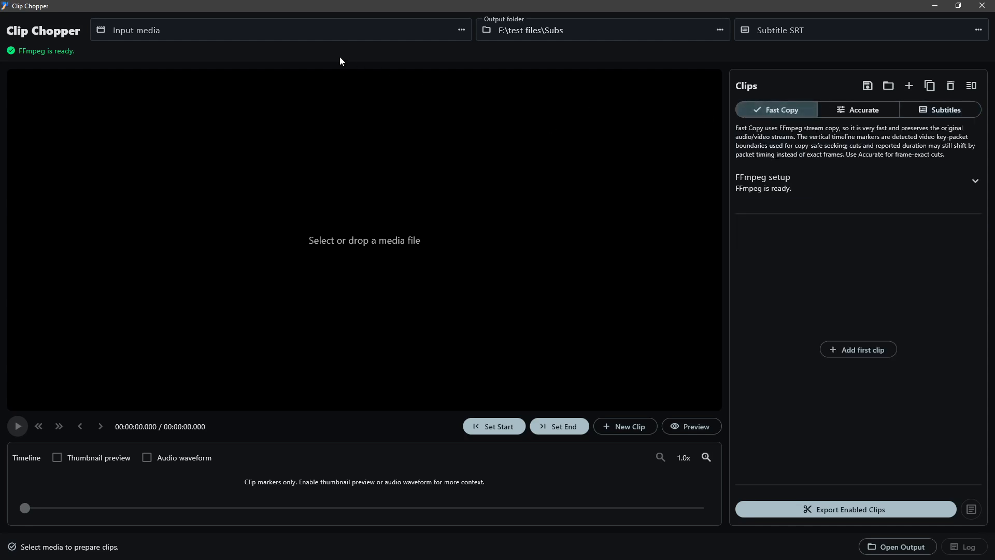
pyautogui.click(459, 31)
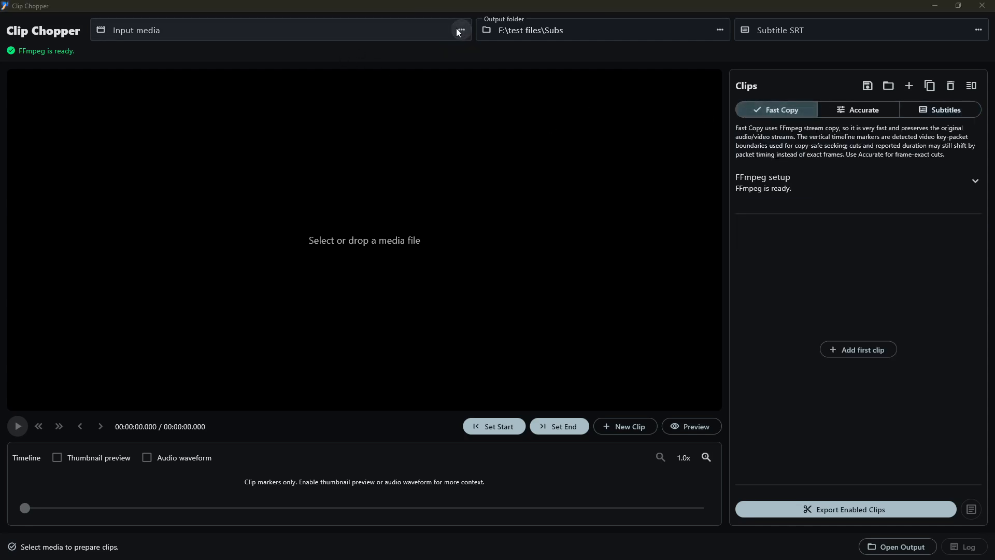
pyautogui.doubleClick(35, 94)
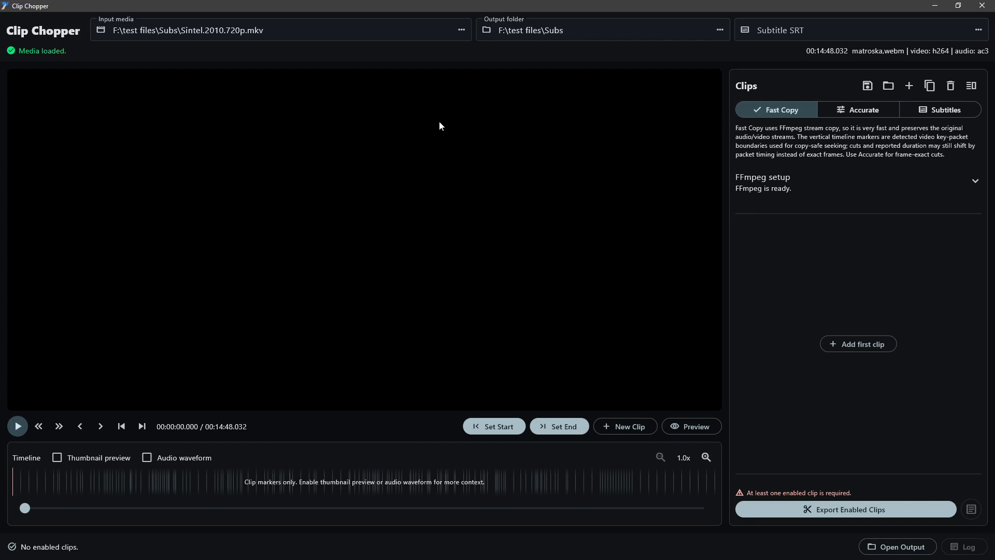
# Check the ffmpeg.exe and ffprobe.exe paths in the FFmpeg setup section, then collapse it.
pyautogui.click(975, 184)
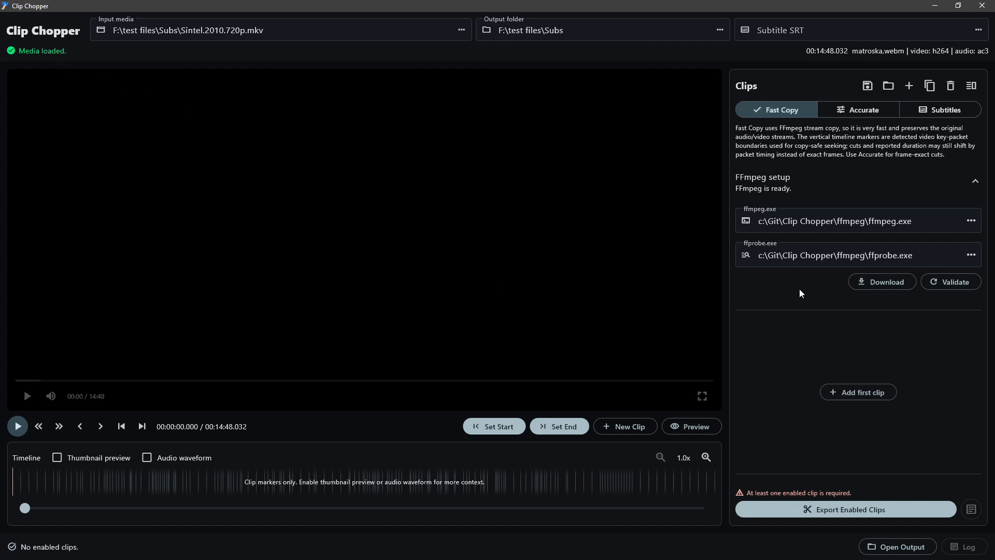
pyautogui.click(975, 190)
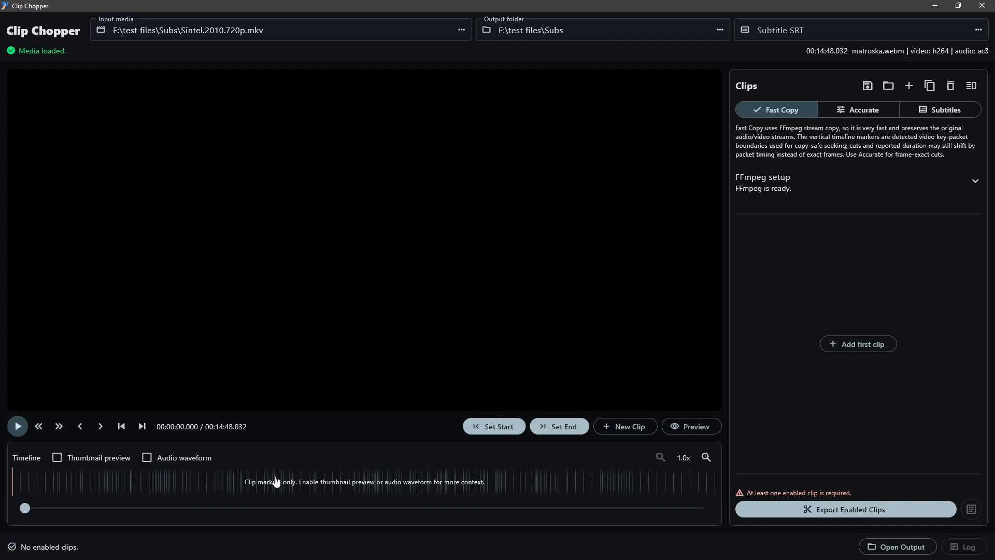
# Create a first clip by stepping through keyframes, setting its start at 00:00:41.583 and its end at 00:00:57.000.
pyautogui.click(143, 426)
pyautogui.click(142, 426)
pyautogui.click(142, 425)
pyautogui.click(142, 425)
pyautogui.click(142, 425)
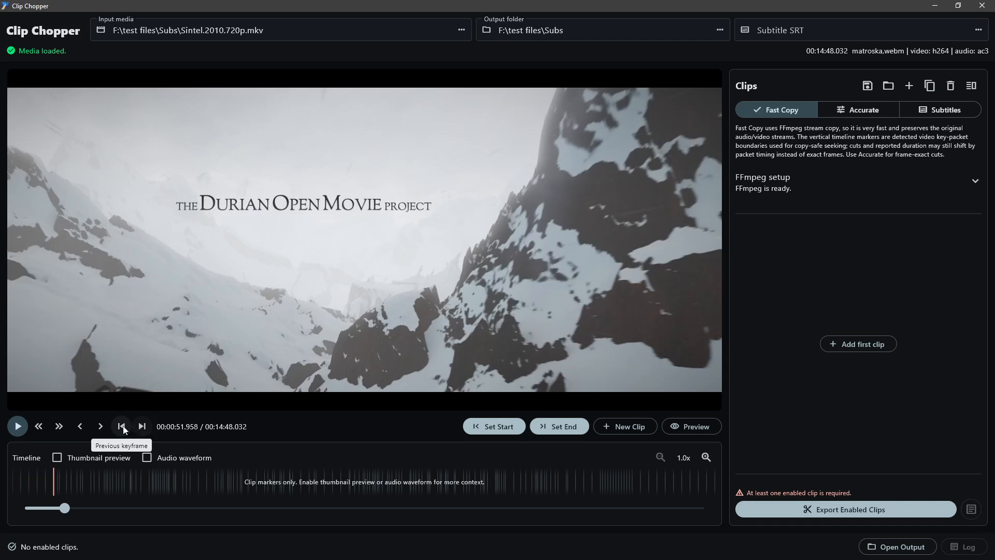
pyautogui.click(122, 426)
pyautogui.click(122, 426)
pyautogui.click(142, 426)
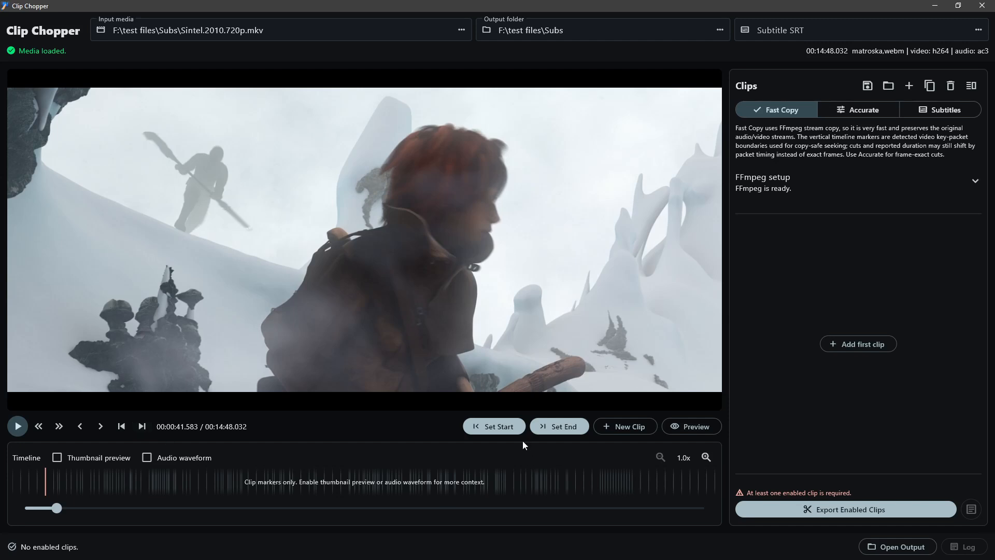
pyautogui.click(492, 425)
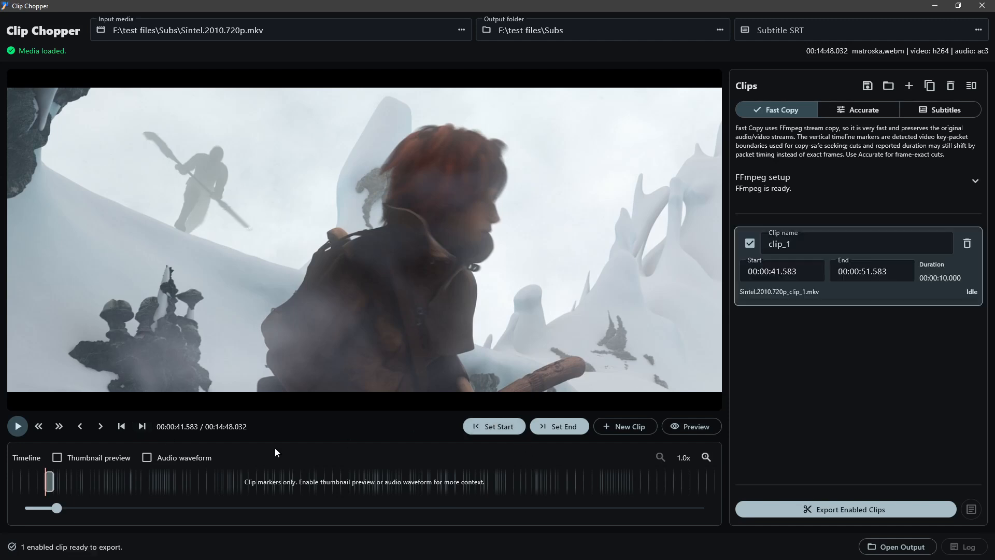
pyautogui.click(142, 425)
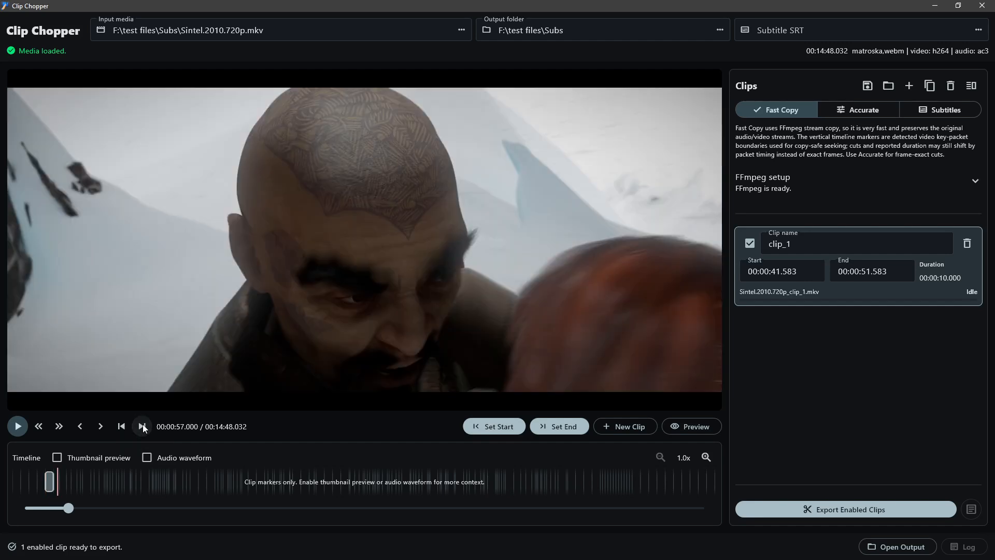
pyautogui.click(575, 429)
# Change to the Accurate mode and reposition clip_1 on the timeline to span about 00:02:55 to 00:04:10.
pyautogui.click(865, 108)
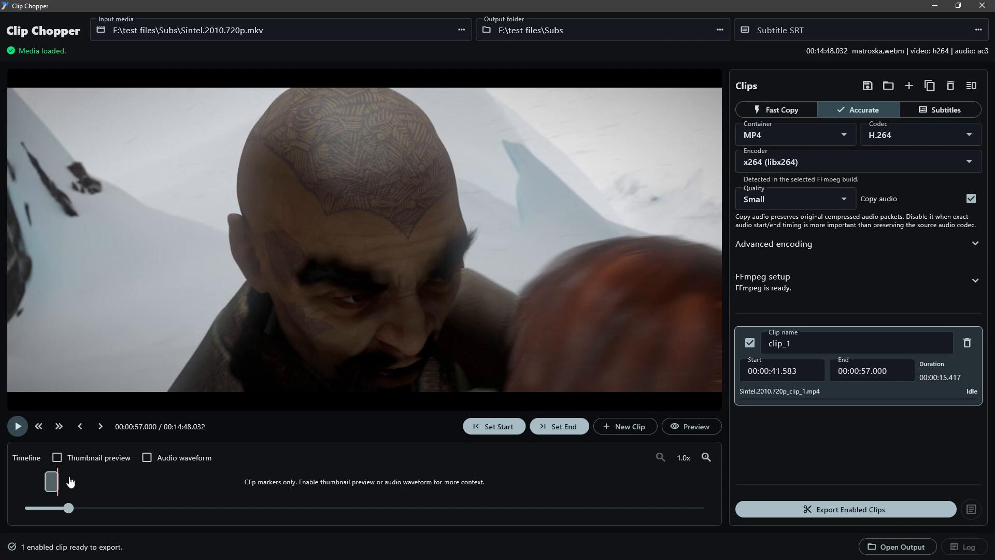
pyautogui.moveTo(58, 481); pyautogui.dragTo(245, 480)
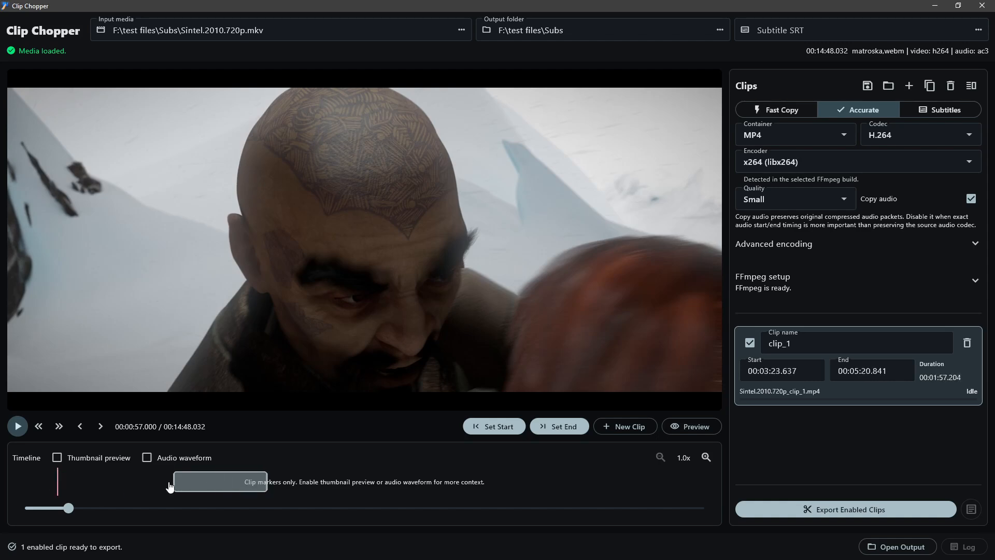
pyautogui.moveTo(174, 481)
pyautogui.mouseDown()
pyautogui.moveTo(226, 480)
pyautogui.moveTo(178, 480)
pyautogui.moveTo(193, 478)
pyautogui.mouseUp()
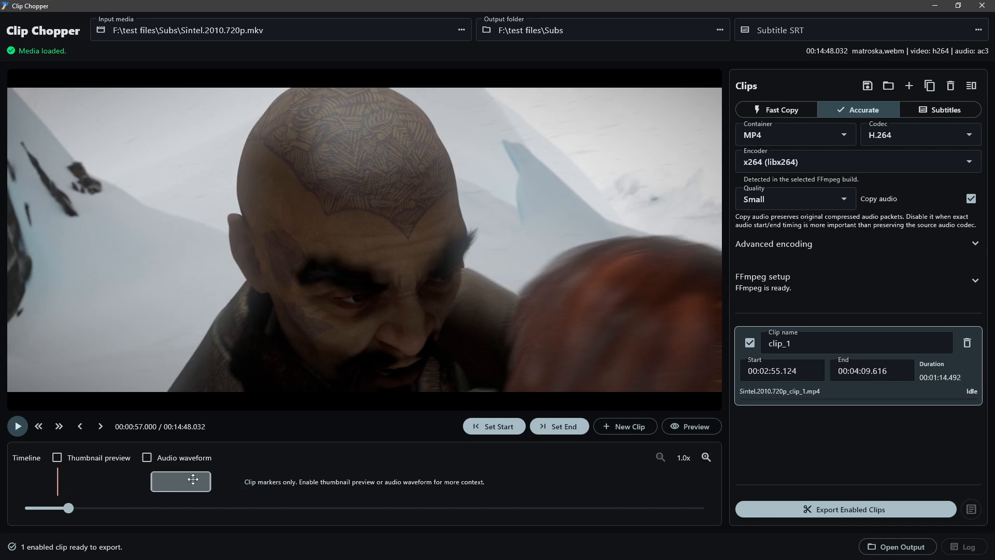
# Add a second clip and move and stretch it on the timeline to span about 00:03:55 to 00:04:40.
pyautogui.click(627, 425)
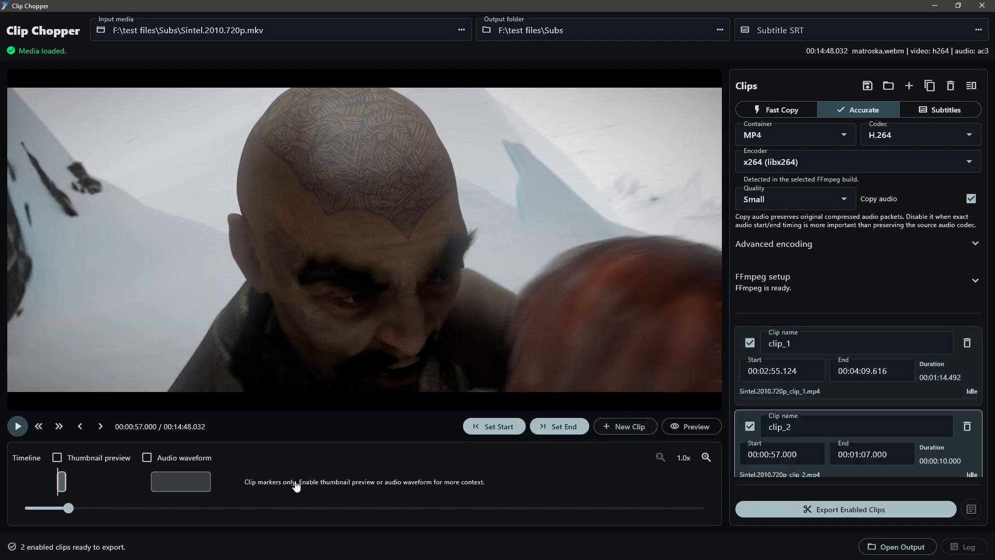
pyautogui.moveTo(65, 481); pyautogui.dragTo(219, 485)
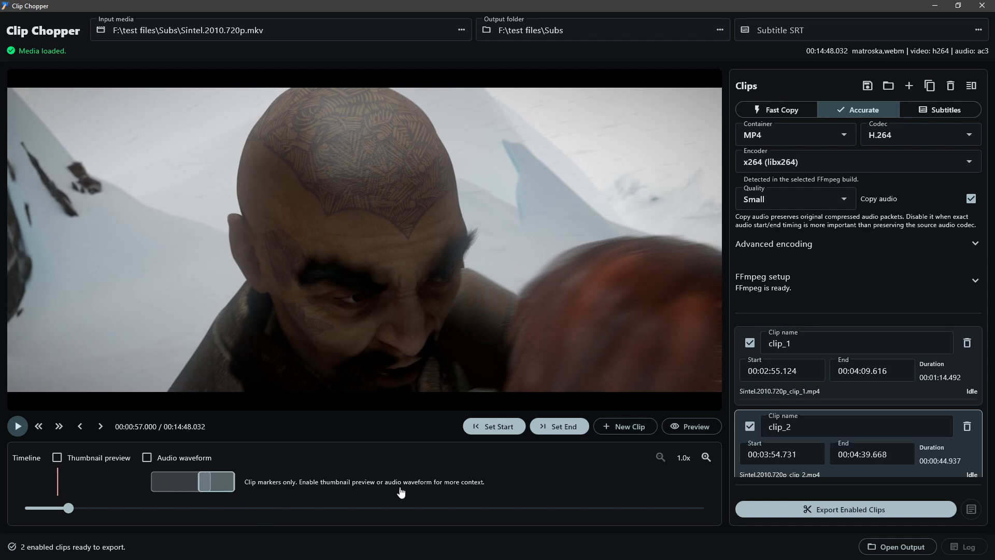
# Enable the thumbnail preview and the audio waveform on the timeline at 1.0x zoom.
pyautogui.click(710, 453)
pyautogui.click(711, 454)
pyautogui.click(660, 458)
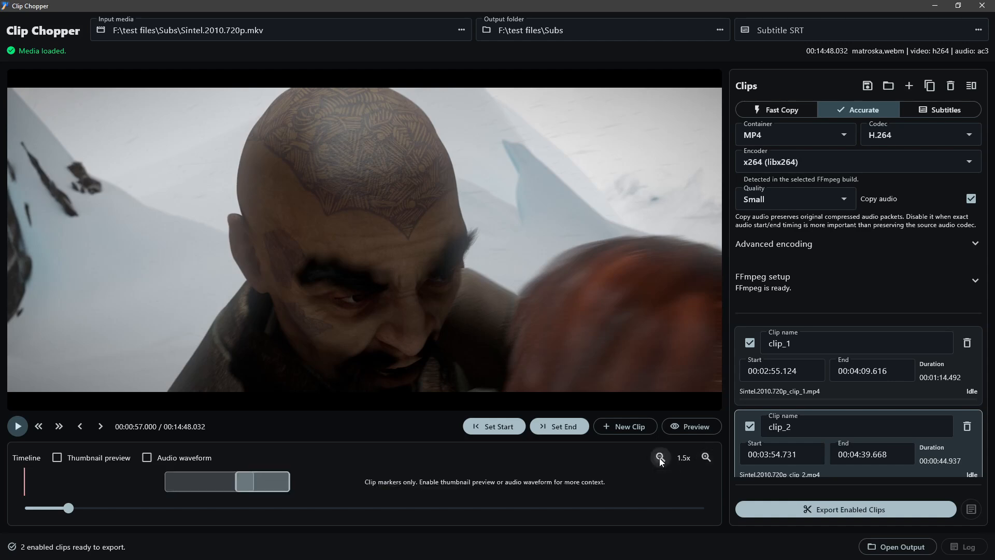
pyautogui.click(659, 458)
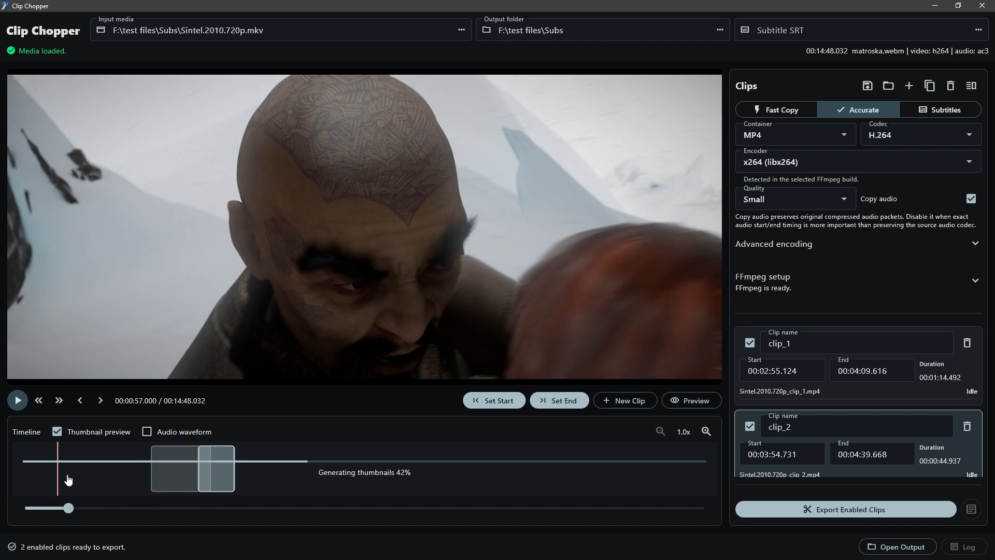
pyautogui.click(147, 431)
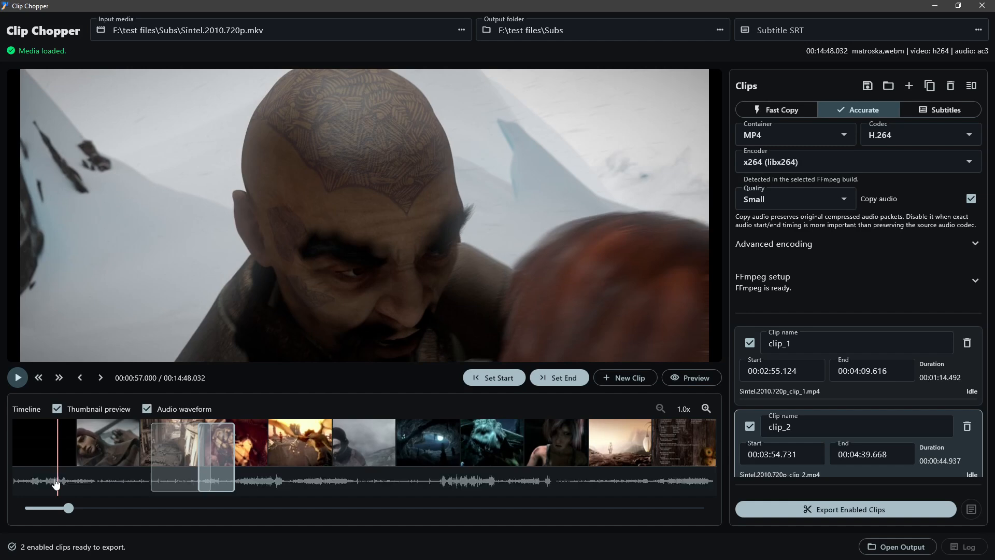
# Examine the thumbnails and waveform around both clips on the timeline at 3.0x zoom.
pyautogui.click(707, 412)
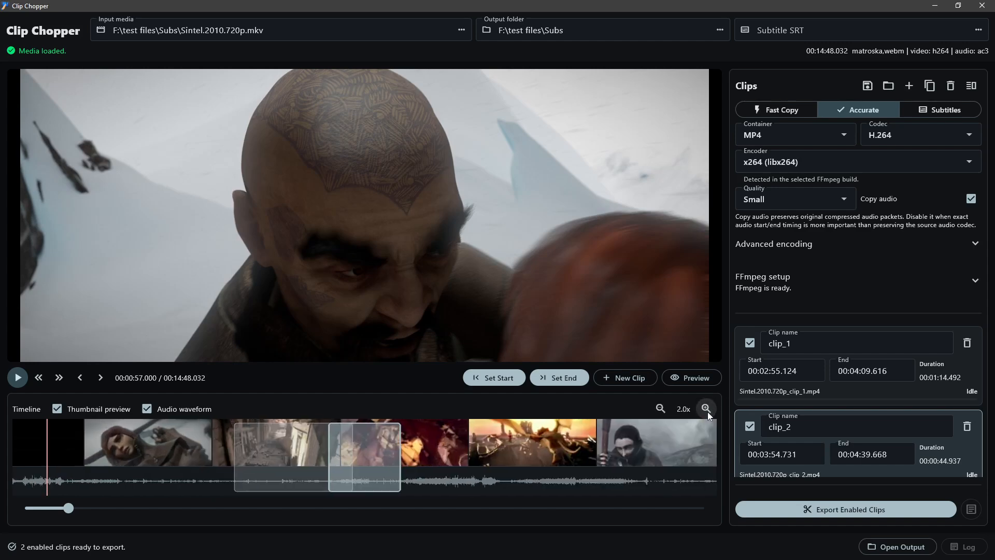
pyautogui.click(707, 411)
pyautogui.click(708, 412)
pyautogui.click(707, 411)
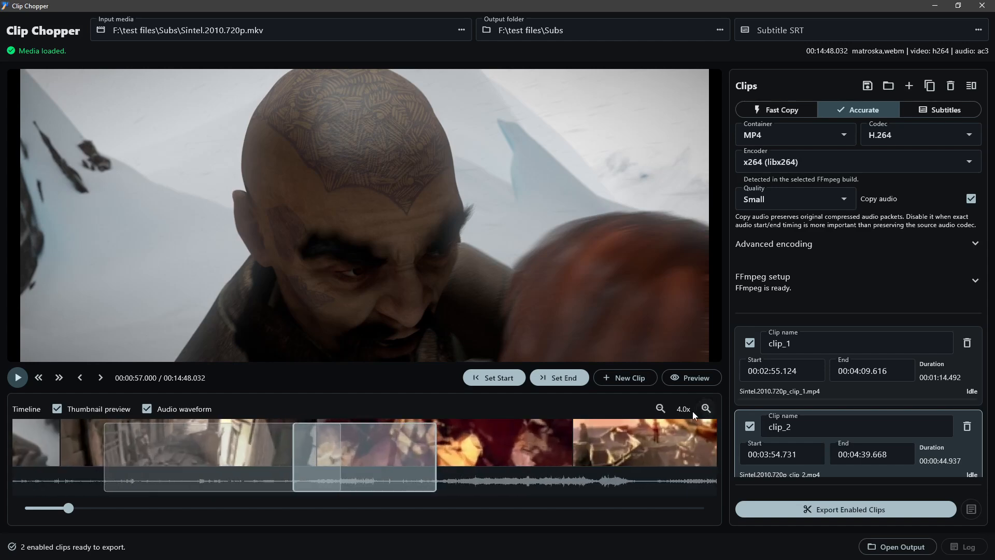
pyautogui.click(660, 408)
pyautogui.moveTo(622, 446); pyautogui.dragTo(571, 475)
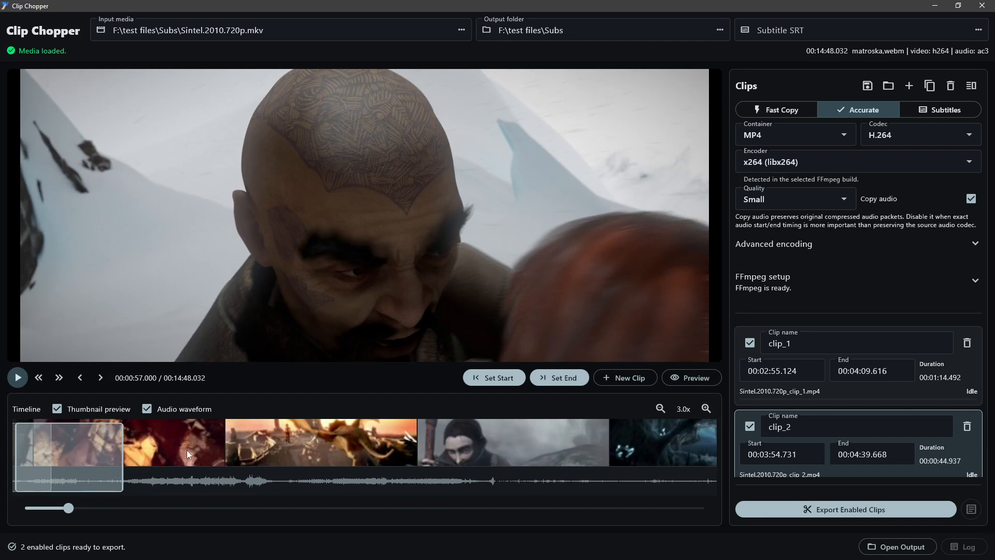
pyautogui.moveTo(186, 449); pyautogui.dragTo(449, 460)
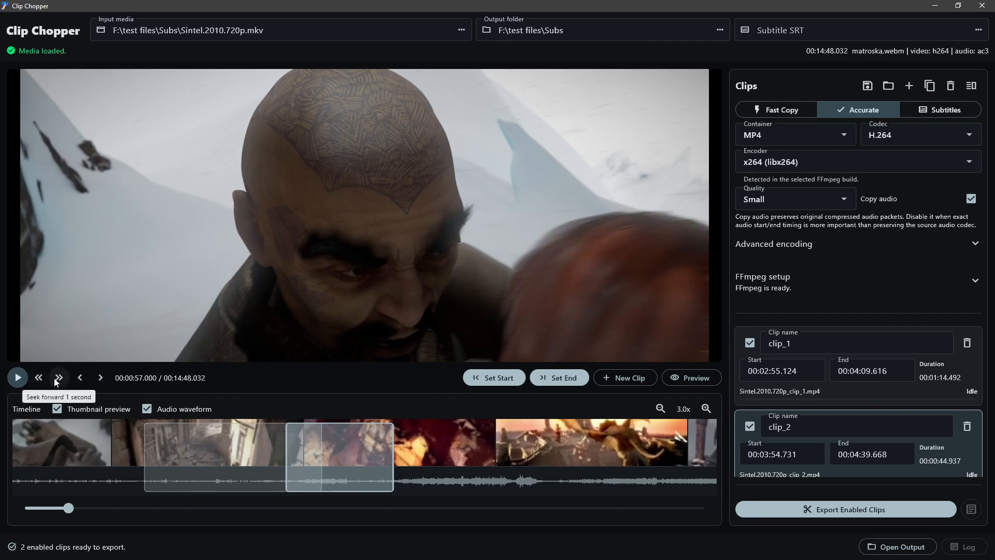
pyautogui.moveTo(48, 349)
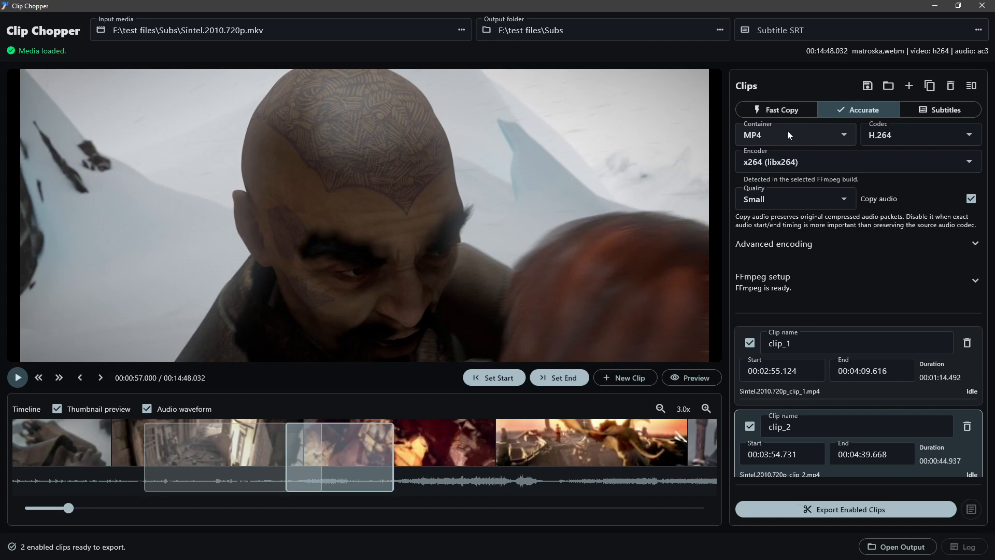
# Examine the available container, codec and H.264 encoder choices without changing them.
pyautogui.click(847, 135)
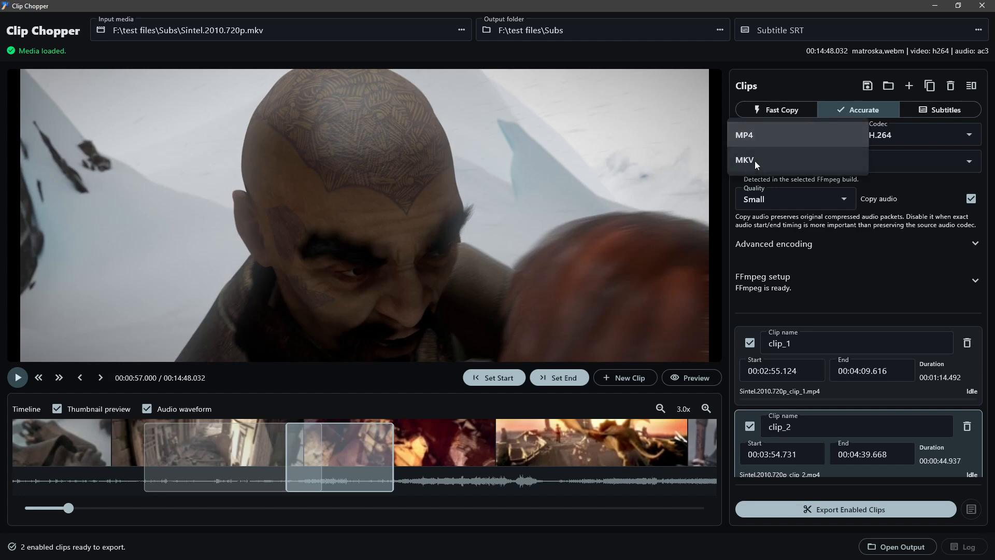
pyautogui.click(860, 136)
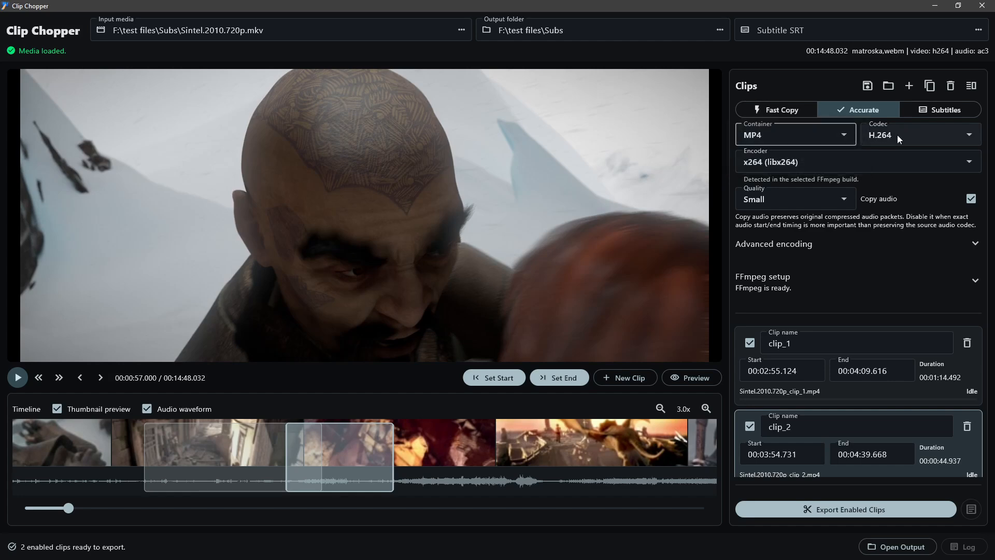
pyautogui.click(971, 135)
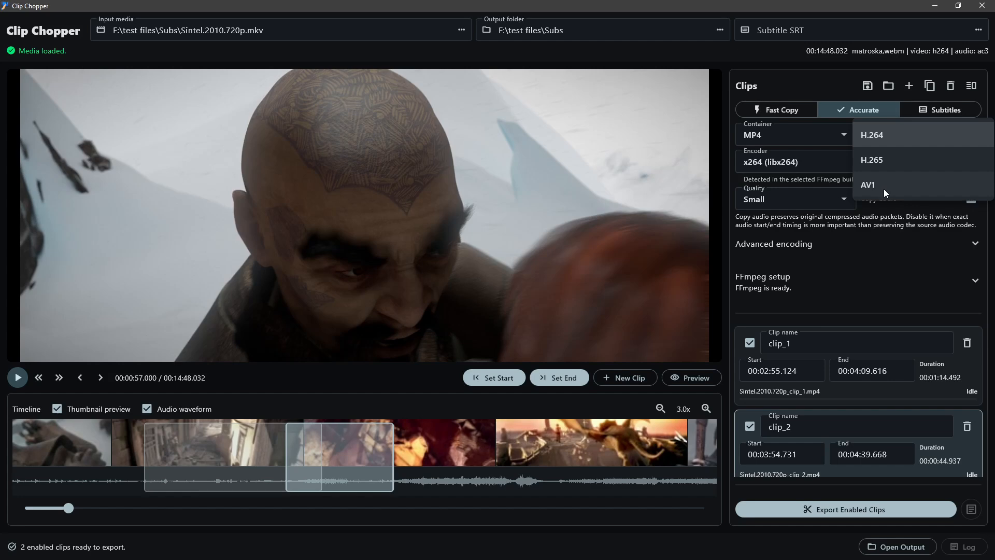
pyautogui.click(839, 216)
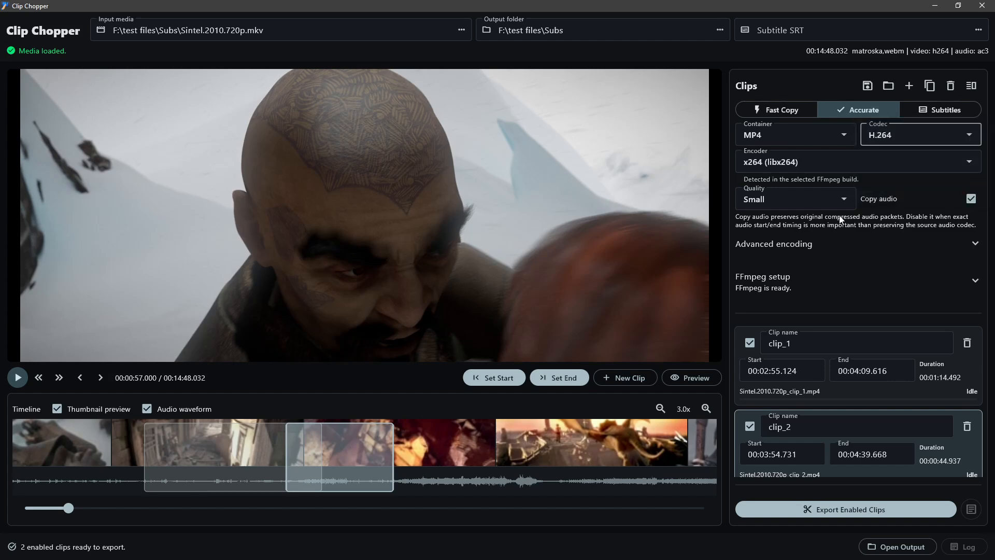
pyautogui.click(965, 159)
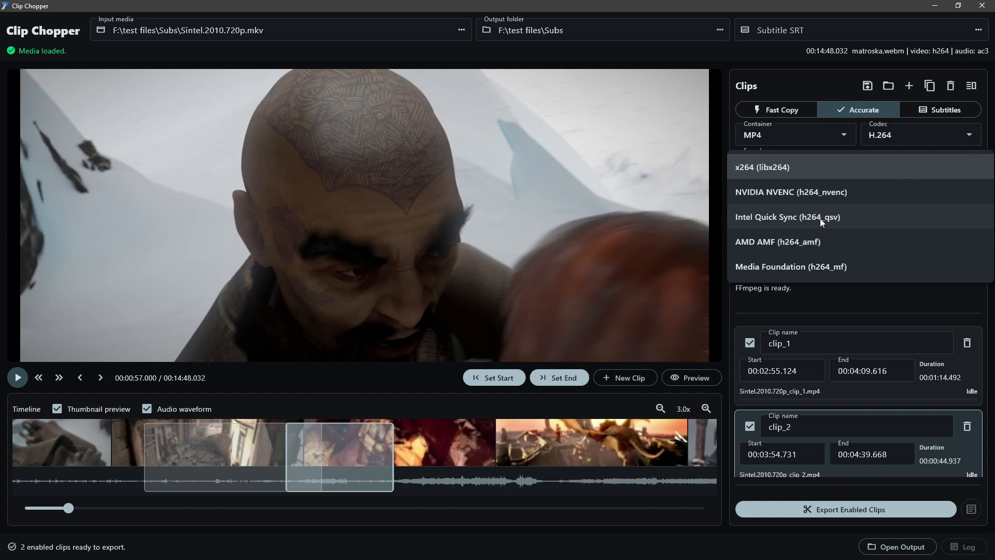
pyautogui.click(917, 132)
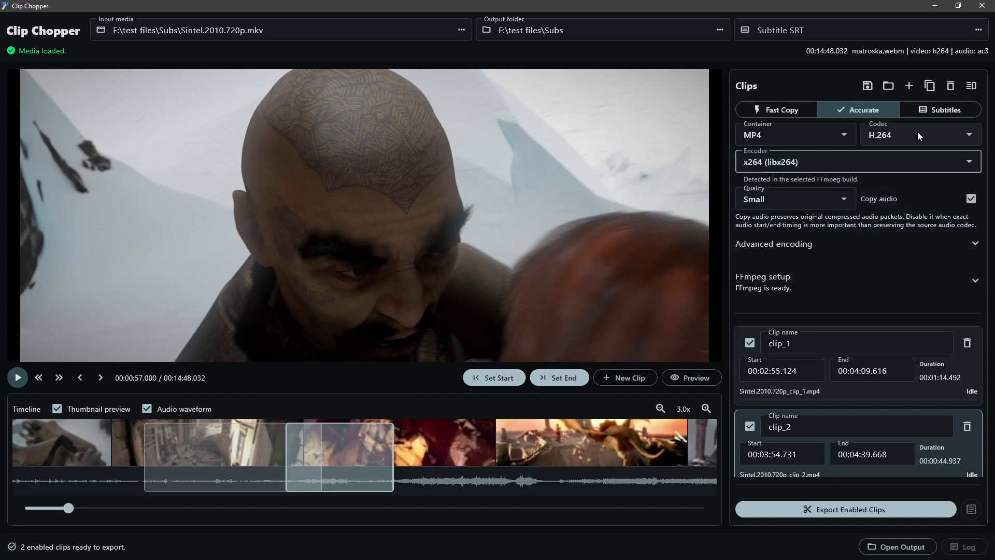
# Set the codec to AV1 with the libaom AV1 (libaom-av1) encoder and Small quality.
pyautogui.click(917, 131)
pyautogui.click(899, 183)
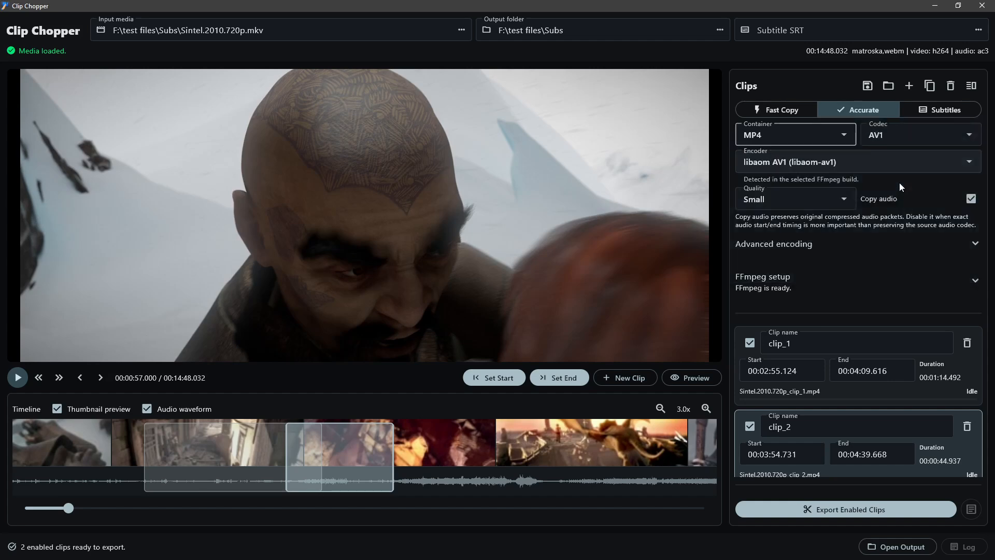
pyautogui.click(850, 157)
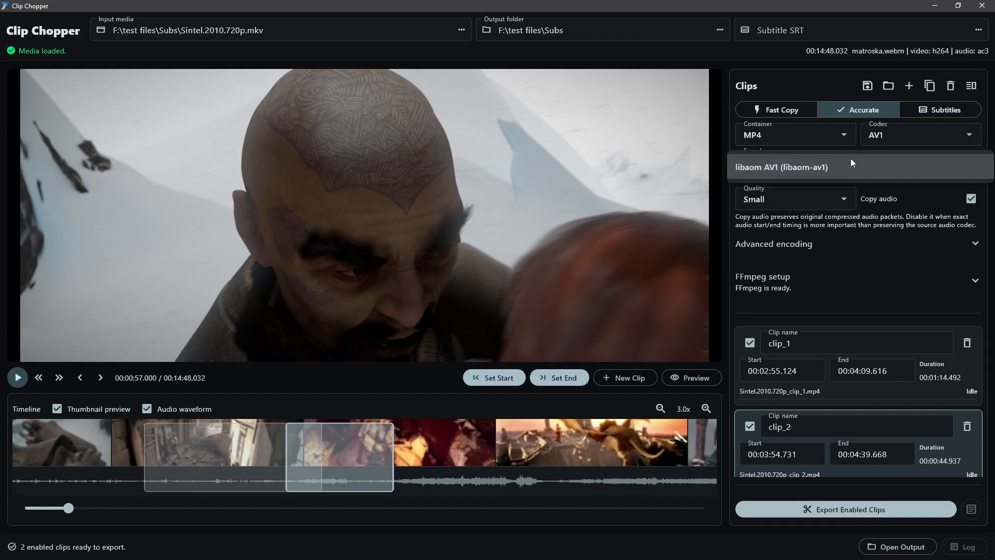
pyautogui.click(875, 170)
pyautogui.click(825, 198)
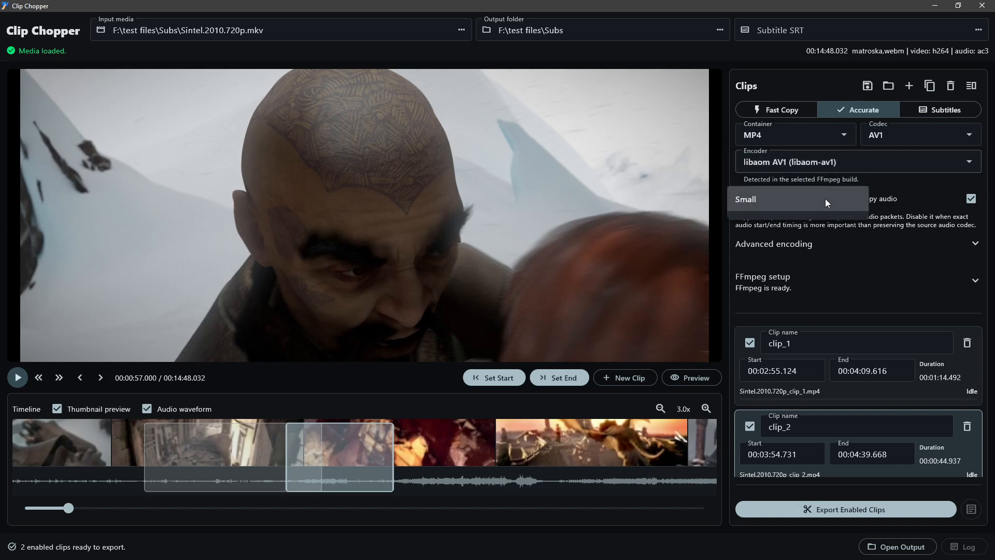
pyautogui.click(800, 197)
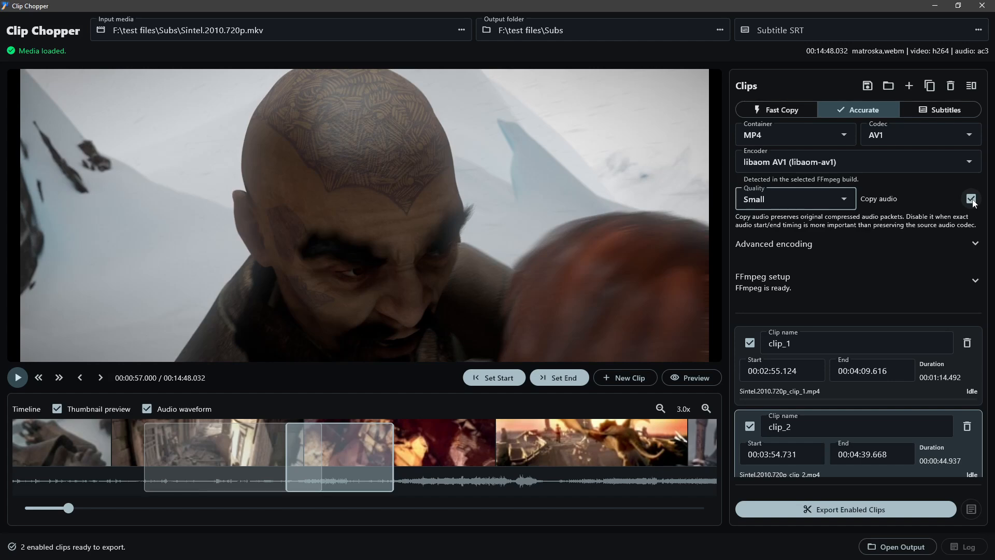
# Expand the advanced encoding options and switch the export mode to Subtitles.
pyautogui.click(976, 246)
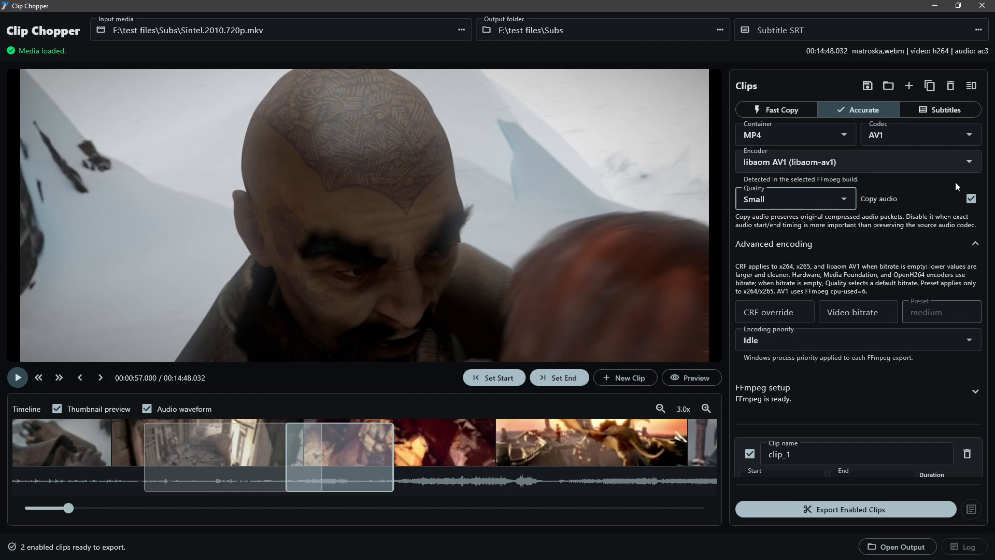
pyautogui.click(936, 113)
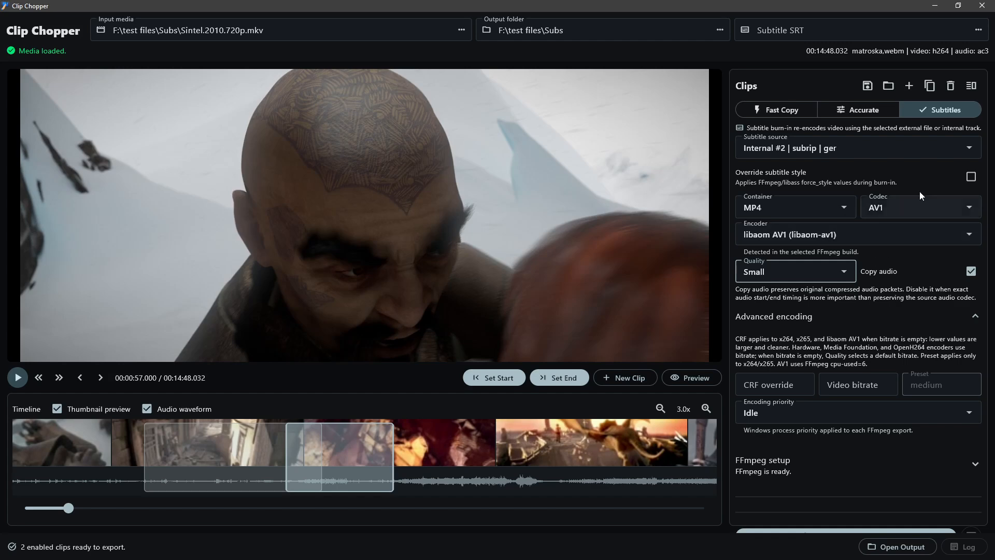
# Set the subtitle source to External SRT and switch from the export settings to the clip list.
pyautogui.moveTo(620, 151)
pyautogui.click(968, 147)
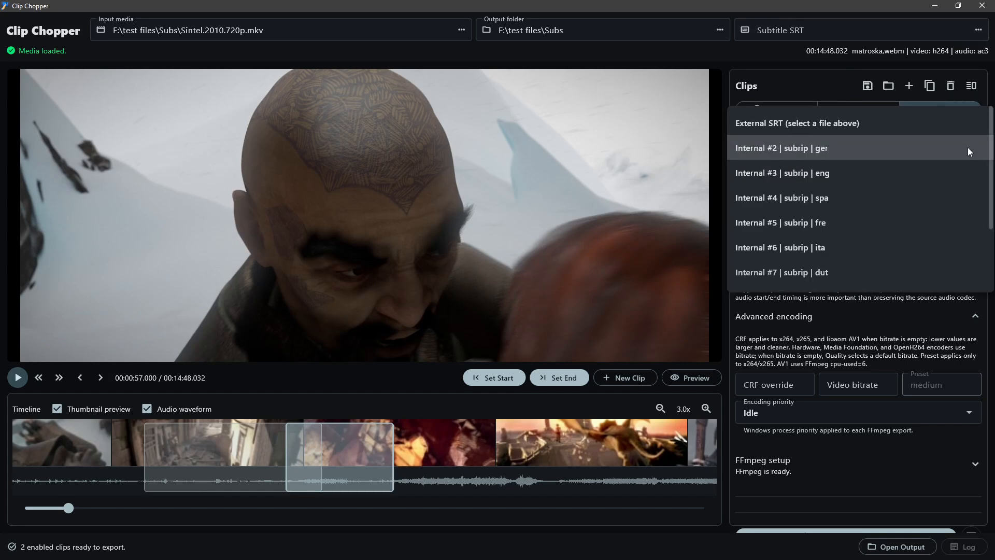
pyautogui.click(785, 126)
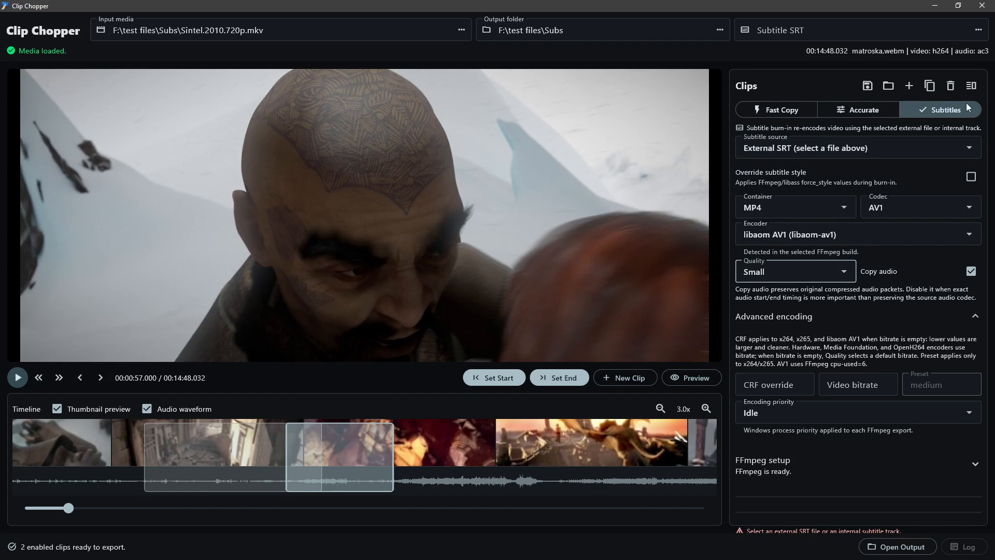
pyautogui.click(972, 86)
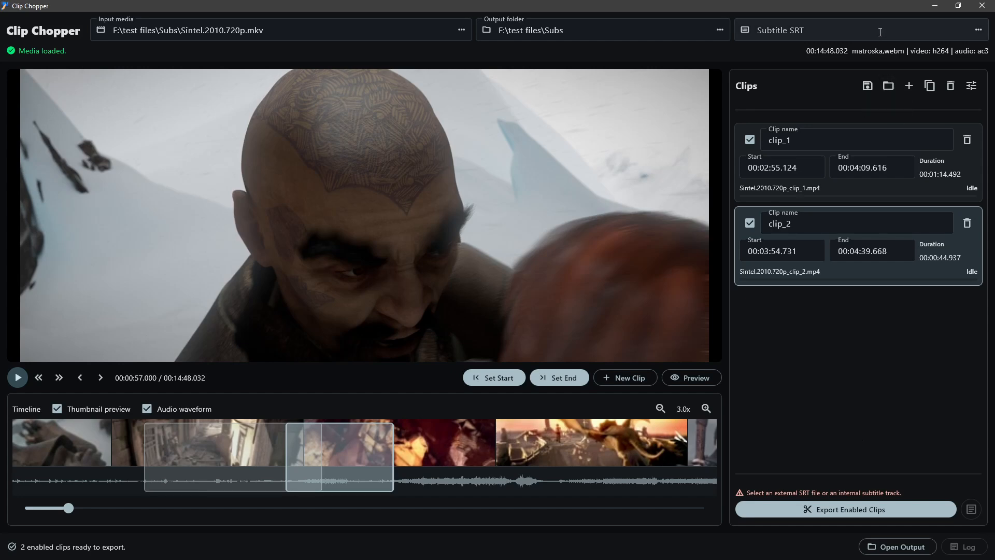
# Reopen the export settings and restore the subtitle source to Internal #2 | subrip | ger.
pyautogui.click(971, 86)
pyautogui.click(799, 148)
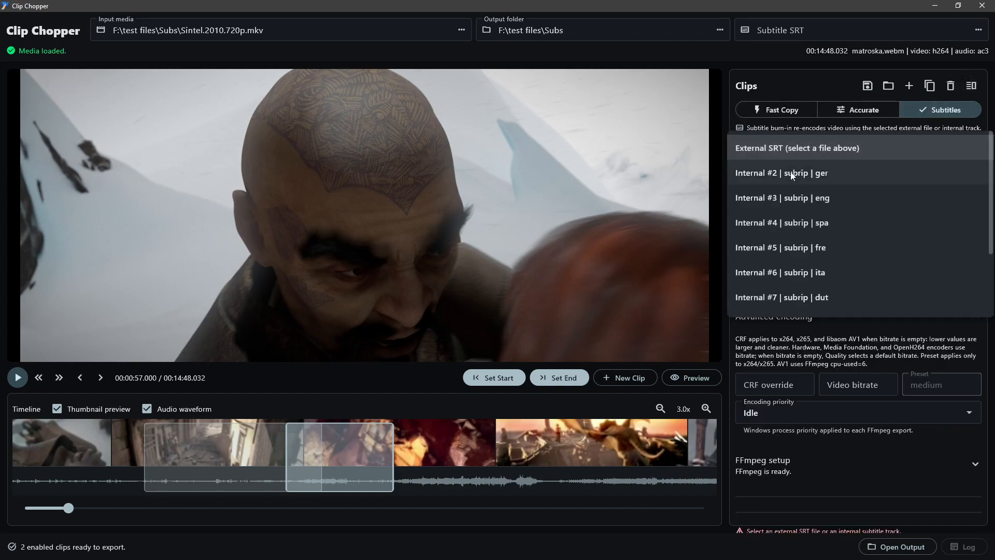
pyautogui.click(792, 176)
# Switch the export mode to Accurate and show only the clip list.
pyautogui.click(855, 108)
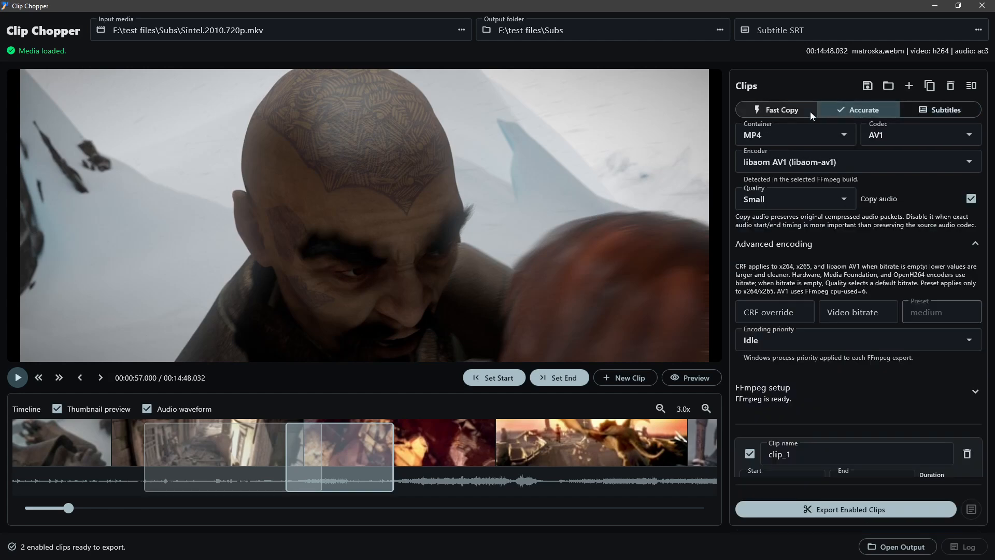
pyautogui.click(971, 86)
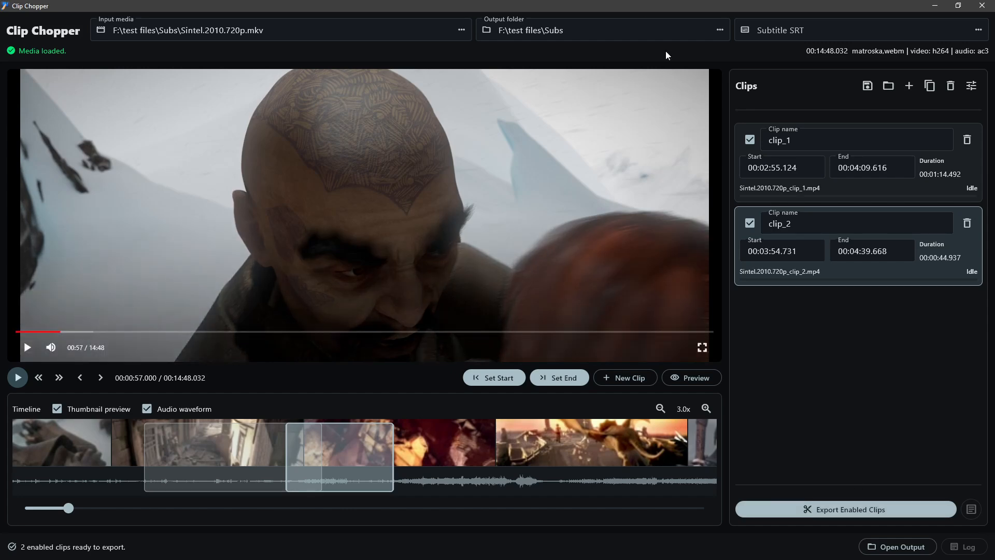
pyautogui.click(598, 29)
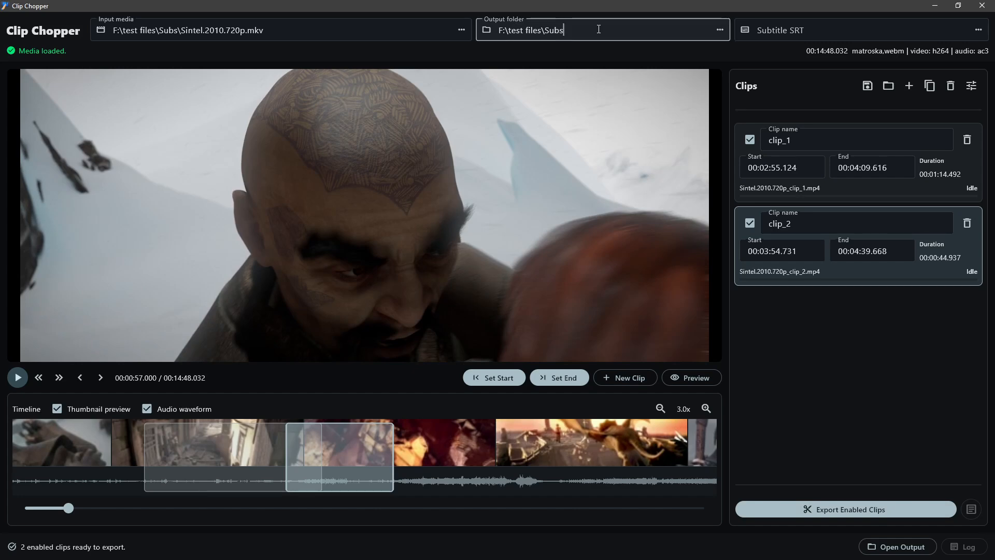
pyautogui.click(278, 33)
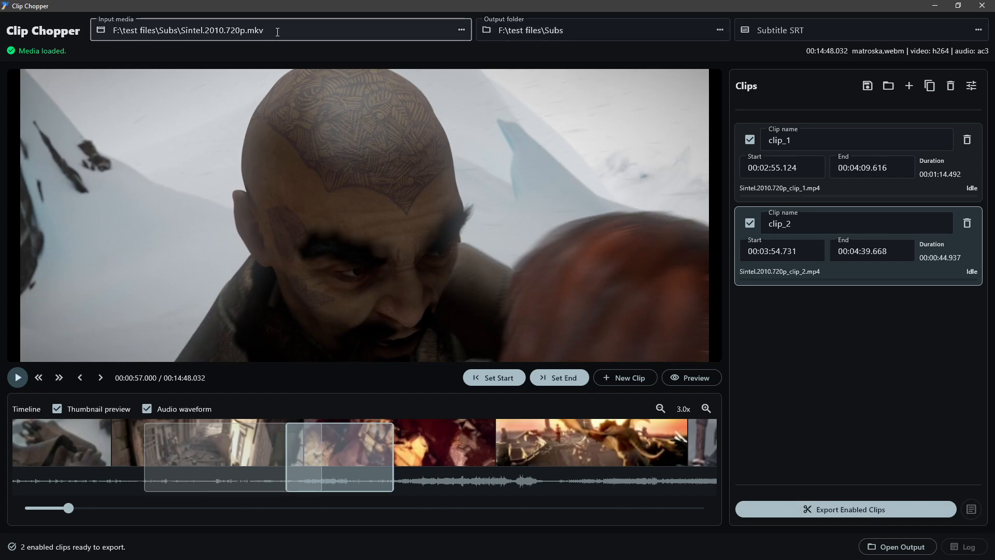